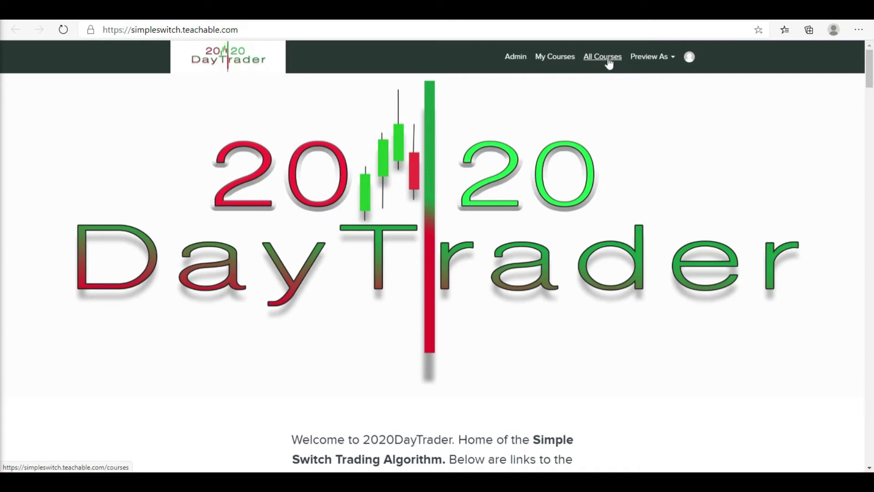
- Look through the 2020DayTrader home page, examining the strategy descriptions, algorithm video, pricing details and offered courses
{"action": "scroll", "coordinate": [606, 137], "scroll_direction": "down", "scroll_amount": 7}
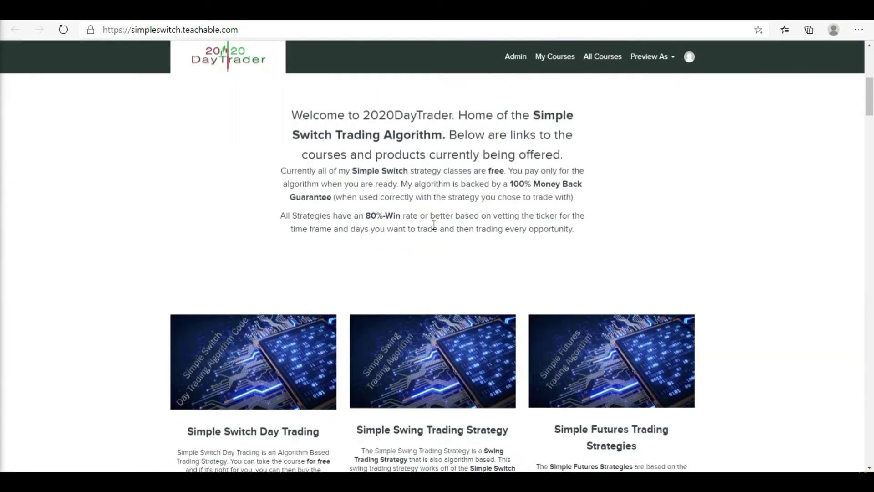
{"action": "scroll", "coordinate": [552, 219], "scroll_direction": "down", "scroll_amount": 1}
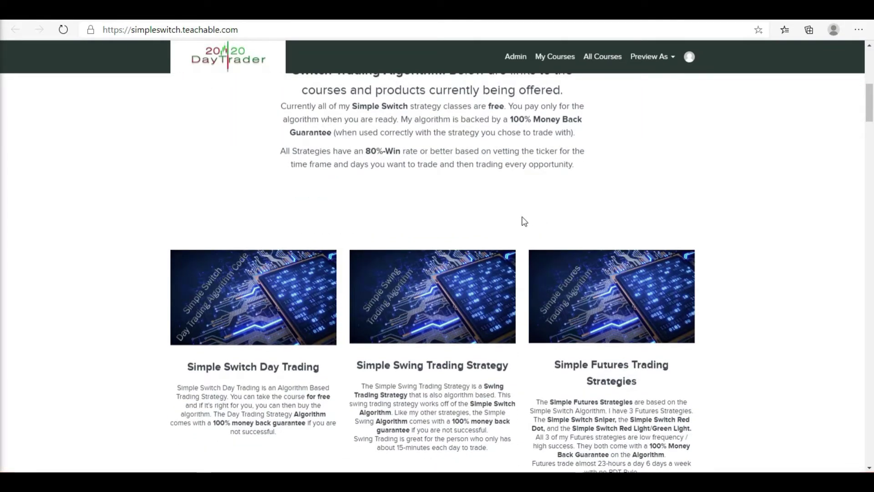
{"action": "scroll", "coordinate": [503, 220], "scroll_direction": "down", "scroll_amount": 4}
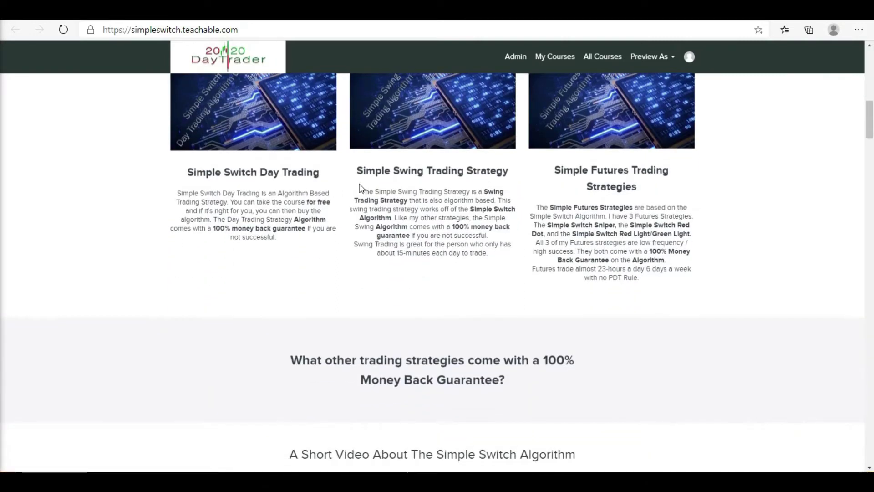
{"action": "scroll", "coordinate": [590, 199], "scroll_direction": "down", "scroll_amount": 8}
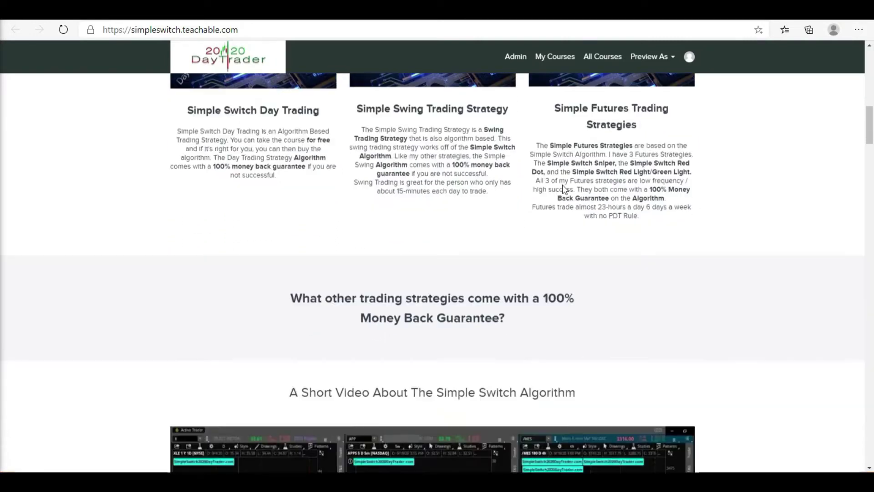
{"action": "scroll", "coordinate": [455, 255], "scroll_direction": "down", "scroll_amount": 3}
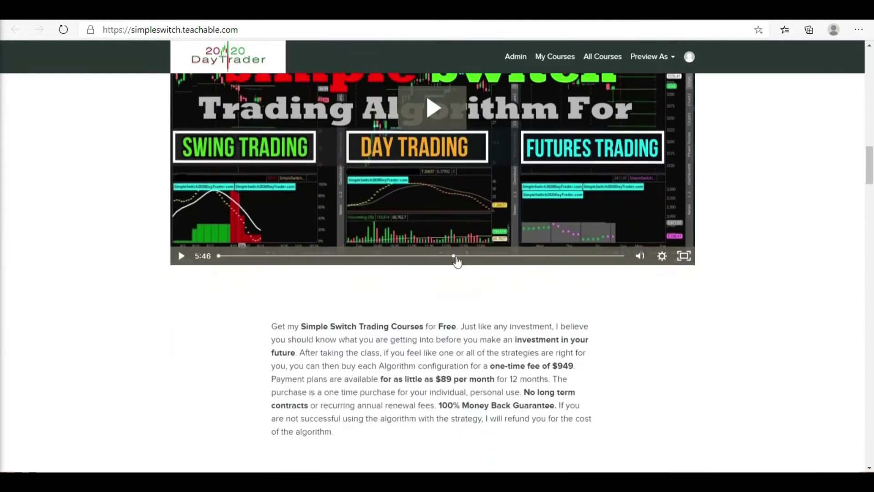
{"action": "scroll", "coordinate": [480, 206], "scroll_direction": "down", "scroll_amount": 3}
{"action": "scroll", "coordinate": [481, 202], "scroll_direction": "down", "scroll_amount": 7}
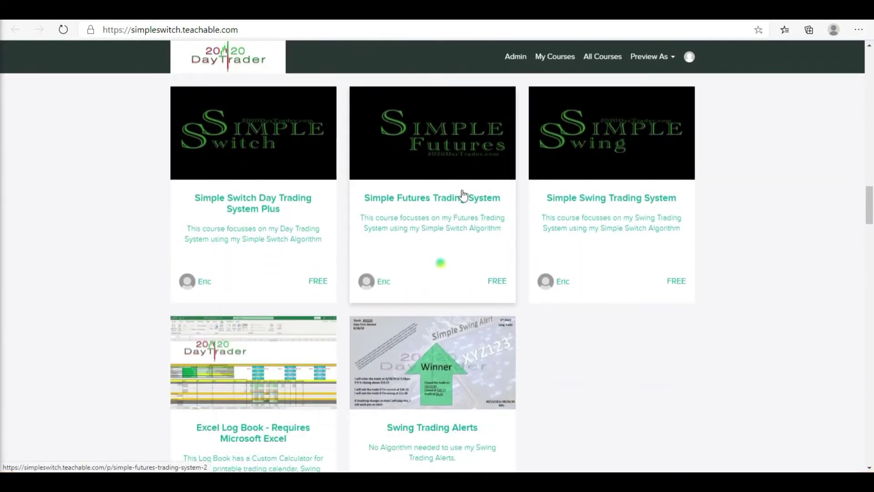
{"action": "left_click", "coordinate": [439, 261]}
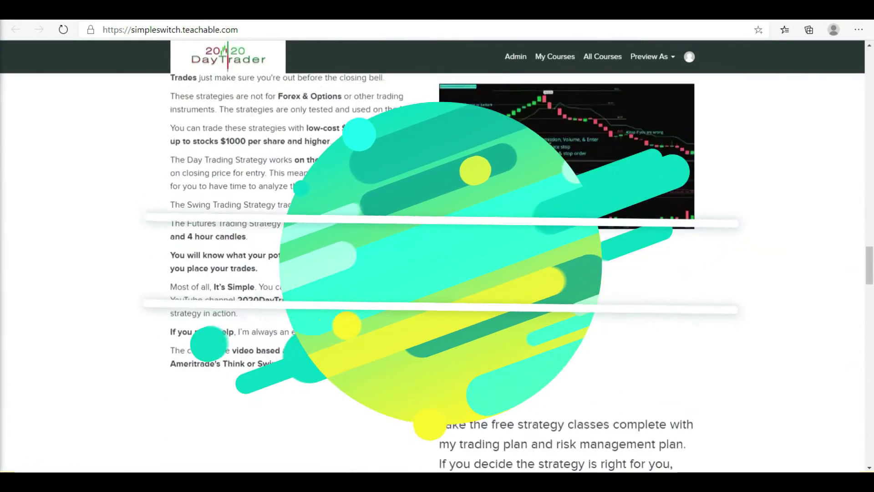
{"action": "scroll", "coordinate": [437, 255], "scroll_direction": "down", "scroll_amount": 6}
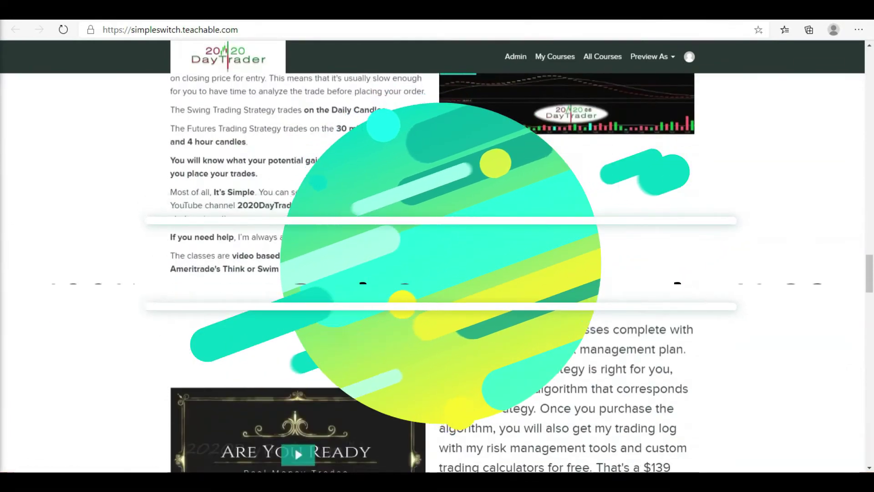
- Open the Simple Swing Trading System course page and review its enrollment steps, swing trade alerts, important note and curriculum
{"action": "left_click", "coordinate": [432, 273]}
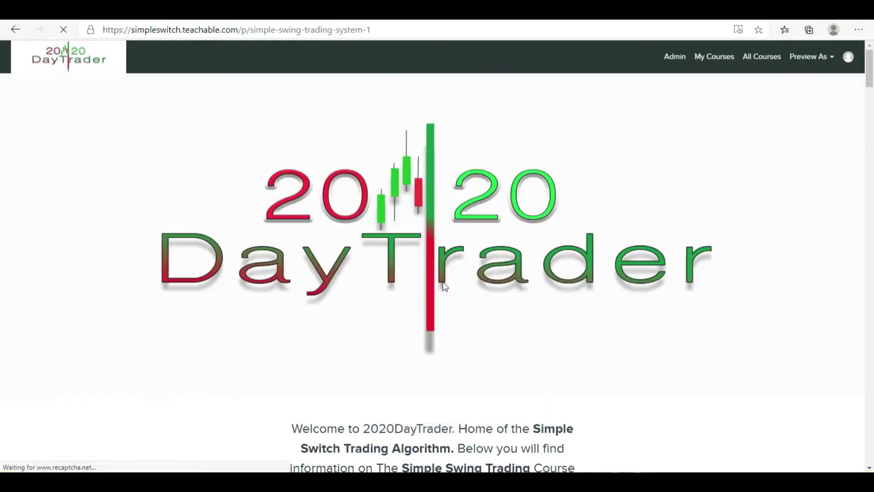
{"action": "scroll", "coordinate": [444, 286], "scroll_direction": "down", "scroll_amount": 7}
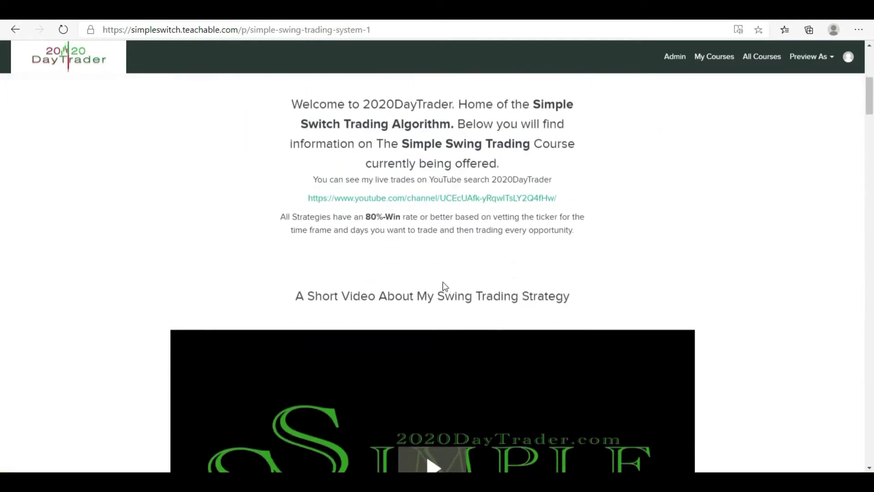
{"action": "scroll", "coordinate": [452, 227], "scroll_direction": "down", "scroll_amount": 1}
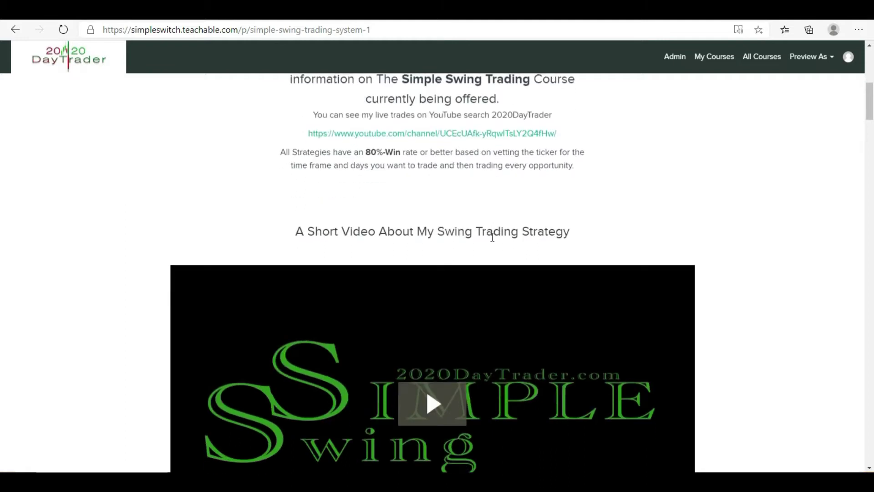
{"action": "scroll", "coordinate": [492, 237], "scroll_direction": "down", "scroll_amount": 4}
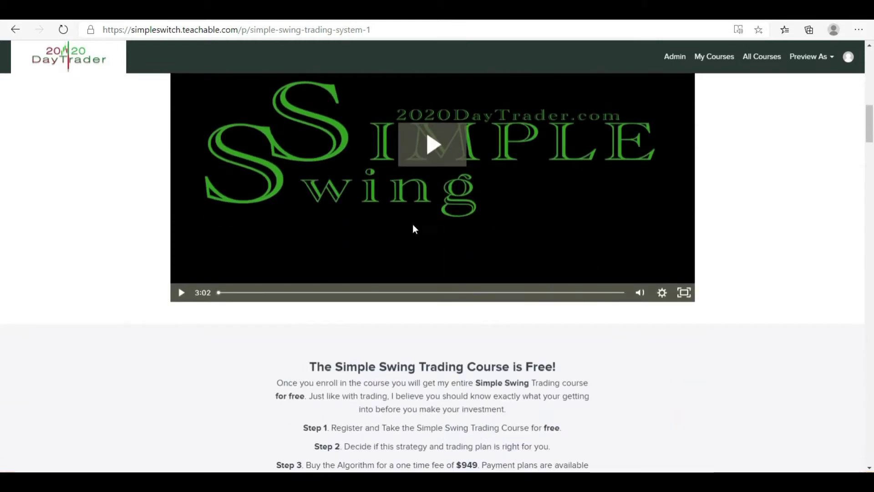
{"action": "scroll", "coordinate": [455, 219], "scroll_direction": "down", "scroll_amount": 8}
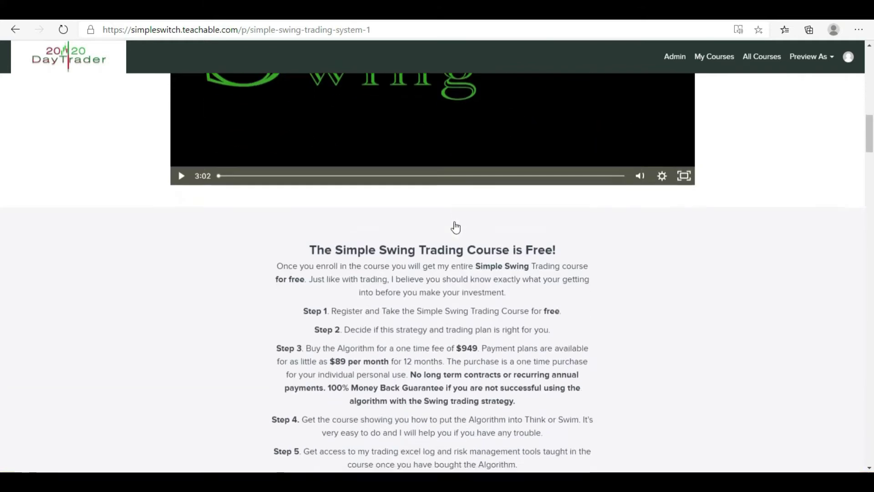
{"action": "scroll", "coordinate": [442, 218], "scroll_direction": "down", "scroll_amount": 7}
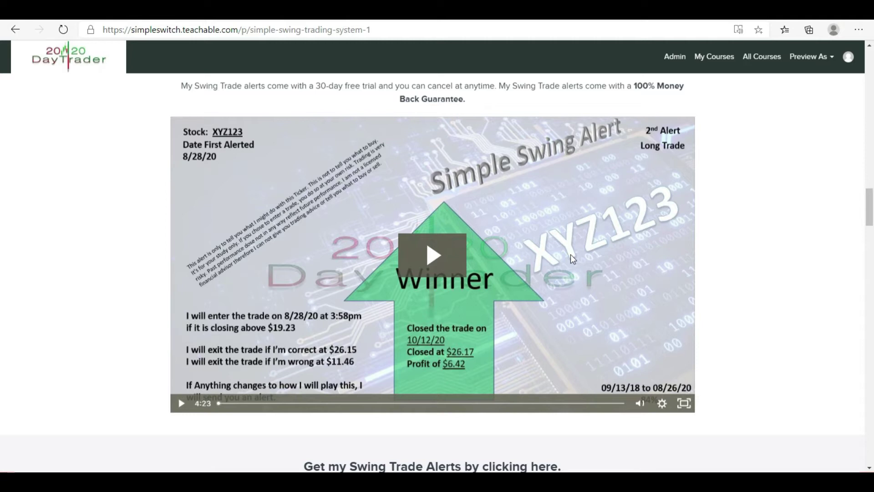
{"action": "scroll", "coordinate": [572, 256], "scroll_direction": "down", "scroll_amount": 3}
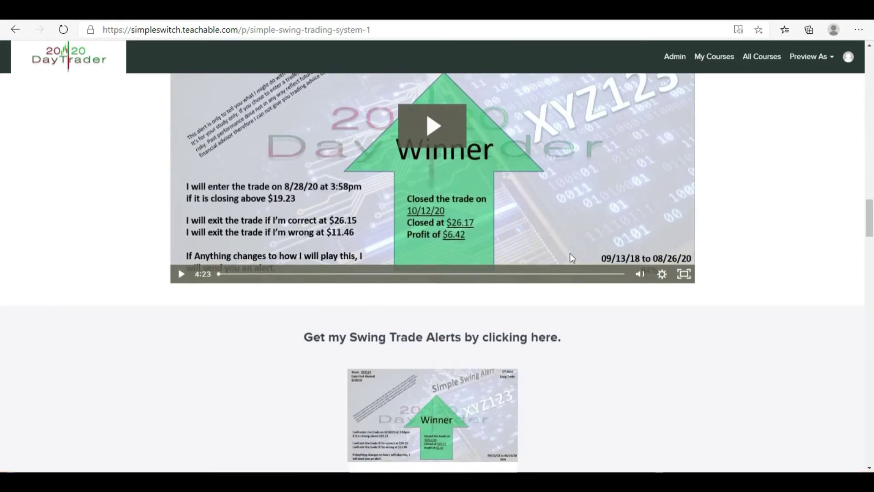
{"action": "scroll", "coordinate": [572, 256], "scroll_direction": "down", "scroll_amount": 5}
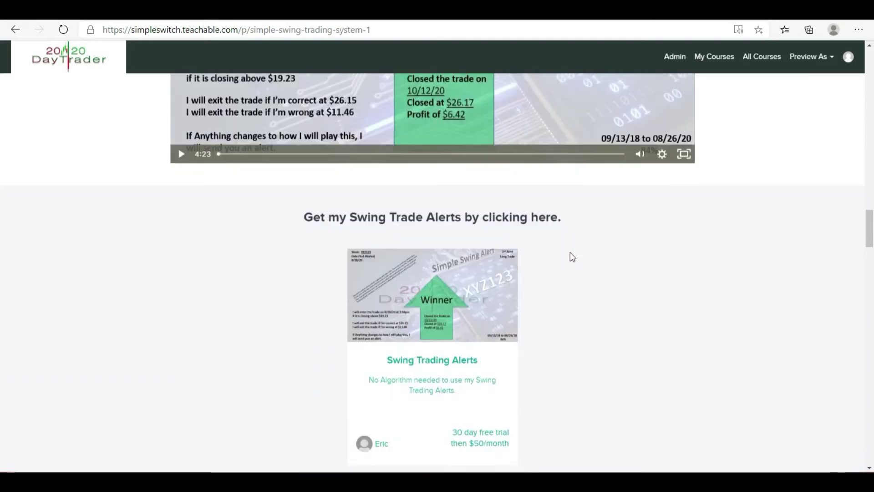
{"action": "scroll", "coordinate": [572, 257], "scroll_direction": "down", "scroll_amount": 2}
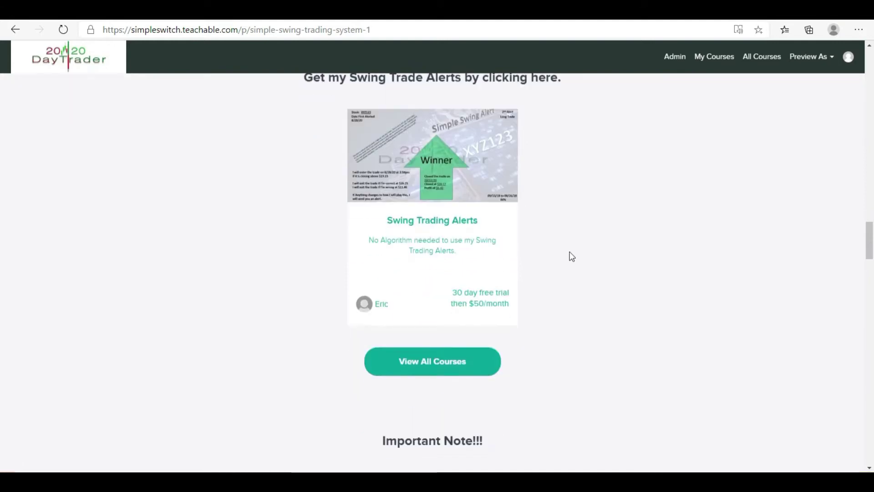
{"action": "scroll", "coordinate": [573, 257], "scroll_direction": "down", "scroll_amount": 7}
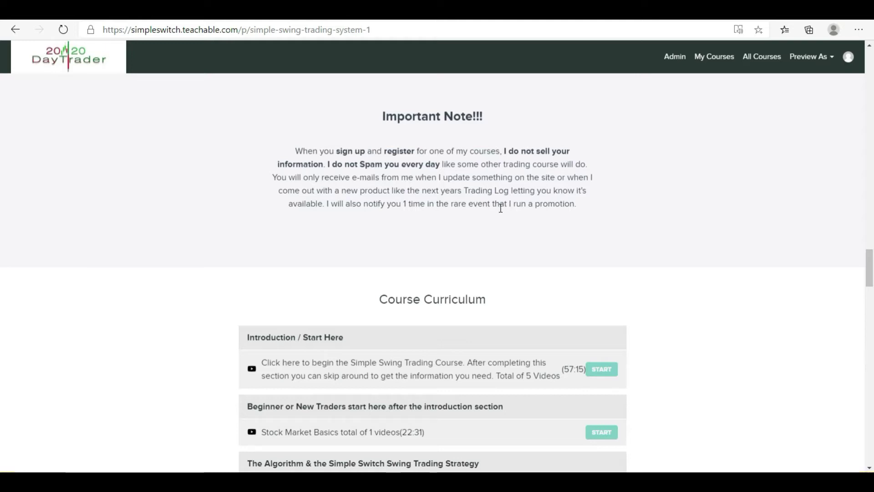
{"action": "scroll", "coordinate": [469, 224], "scroll_direction": "down", "scroll_amount": 20}
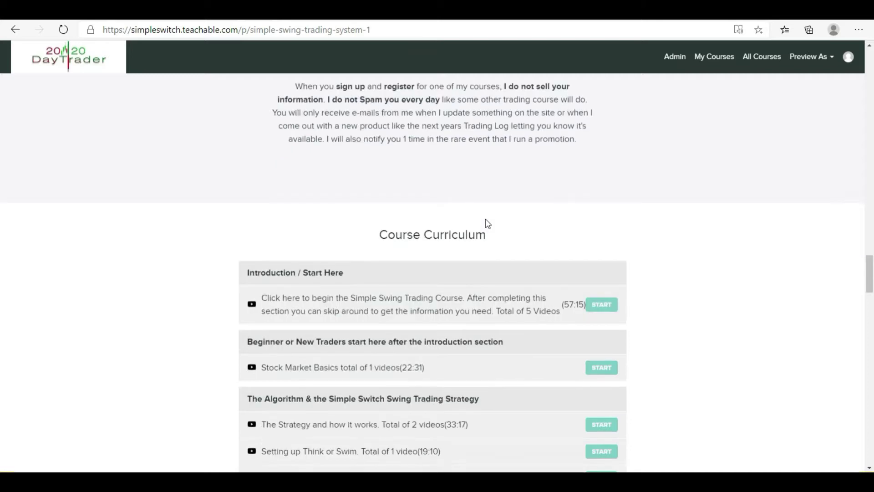
{"action": "scroll", "coordinate": [540, 205], "scroll_direction": "down", "scroll_amount": 4}
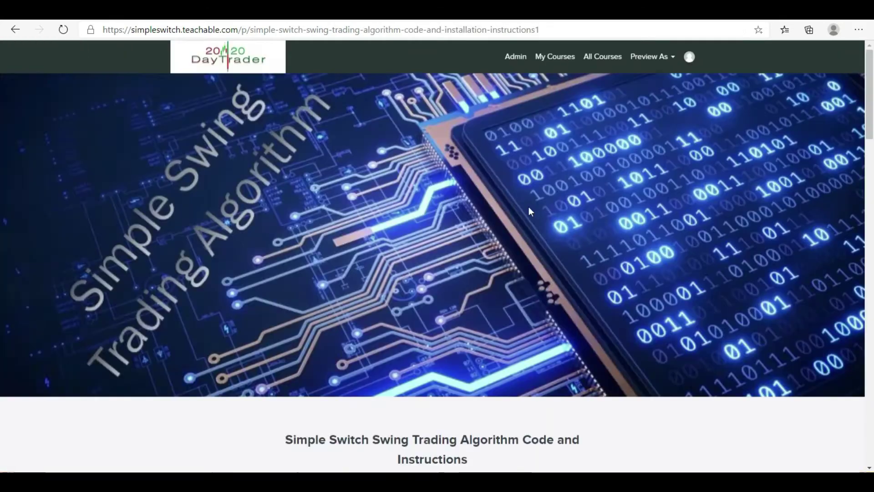
- Review the Simple Switch Swing Trading Algorithm page's trading log offer and pricing options, and return to the home page
{"action": "scroll", "coordinate": [529, 206], "scroll_direction": "down", "scroll_amount": 10}
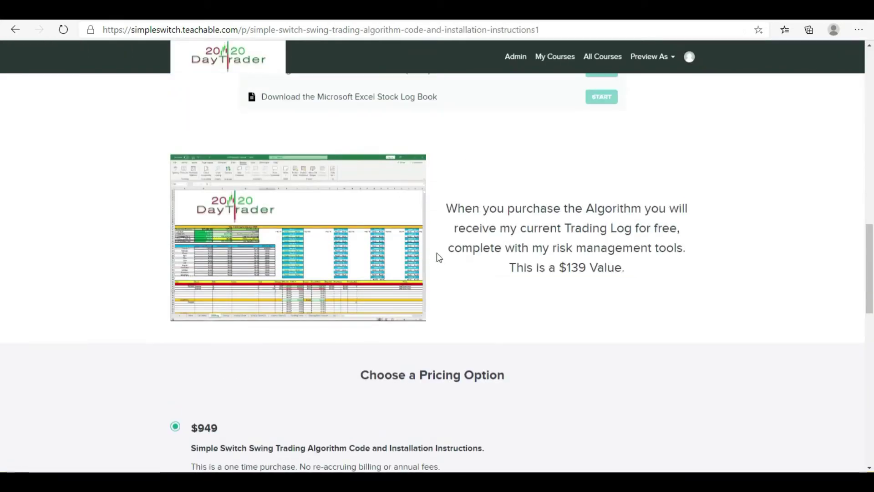
{"action": "scroll", "coordinate": [510, 248], "scroll_direction": "down", "scroll_amount": 5}
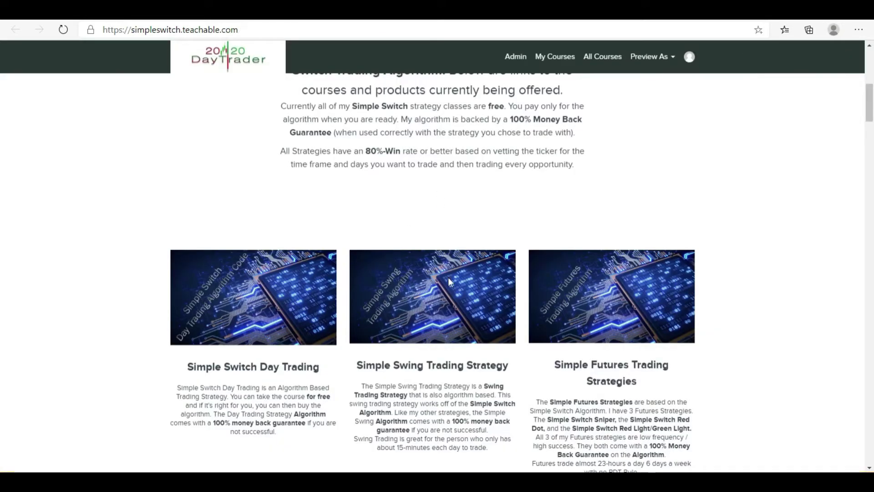
{"action": "scroll", "coordinate": [448, 280], "scroll_direction": "up", "scroll_amount": 2}
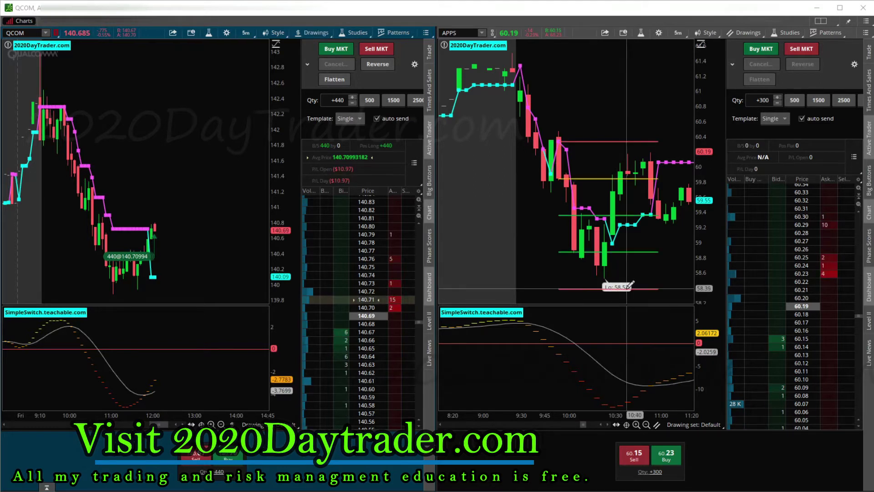
- On the QCOM chart in thinkorswim, draw price target levels from $140.1 up to $142.65 at the latest entry signal
{"action": "scroll", "coordinate": [624, 273], "scroll_direction": "down", "scroll_amount": 5}
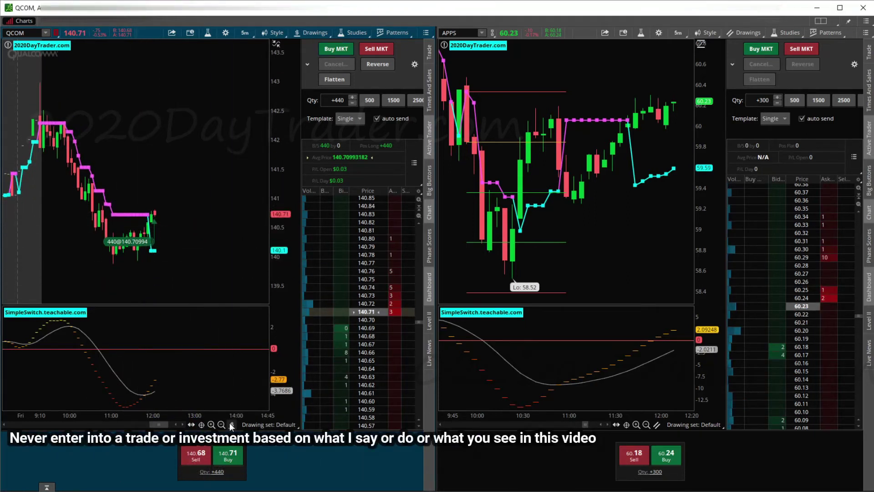
{"action": "left_click", "coordinate": [232, 425]}
{"action": "left_click", "coordinate": [254, 306]}
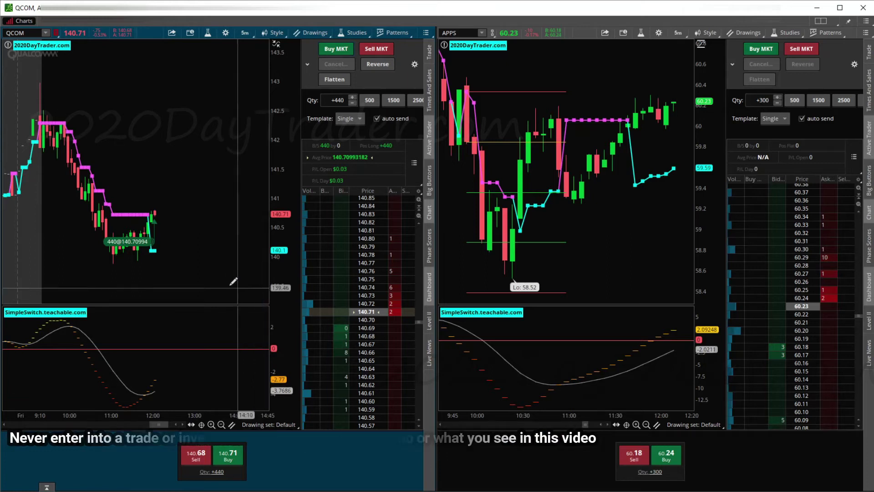
{"action": "left_click", "coordinate": [153, 247]}
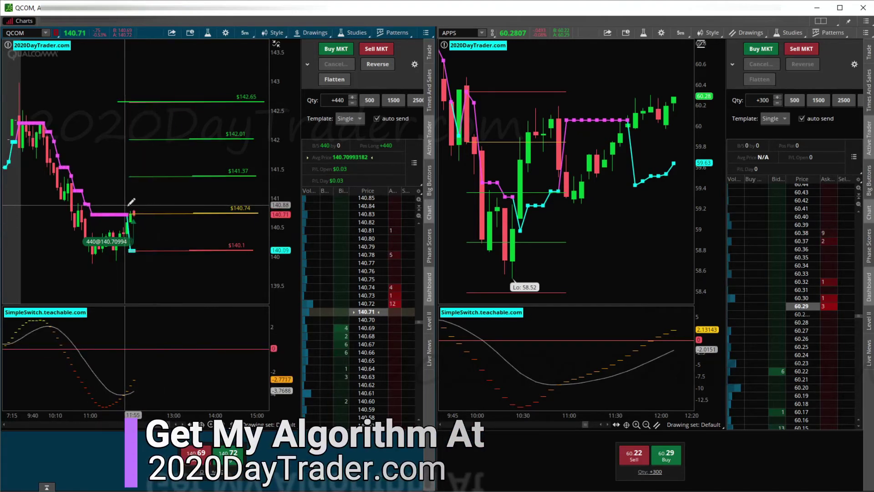
{"action": "scroll", "coordinate": [524, 181], "scroll_direction": "up", "scroll_amount": 5}
{"action": "scroll", "coordinate": [524, 181], "scroll_direction": "down", "scroll_amount": 3}
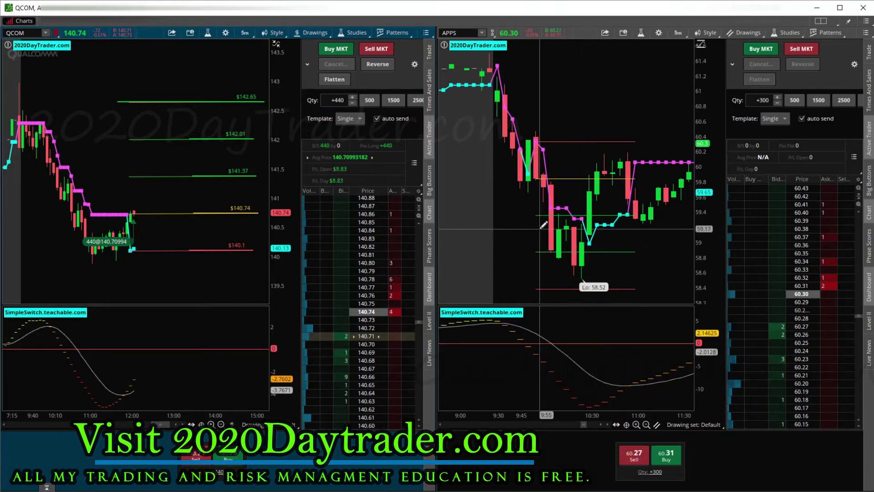
{"action": "scroll", "coordinate": [553, 237], "scroll_direction": "down", "scroll_amount": 5}
{"action": "scroll", "coordinate": [551, 228], "scroll_direction": "up", "scroll_amount": 5}
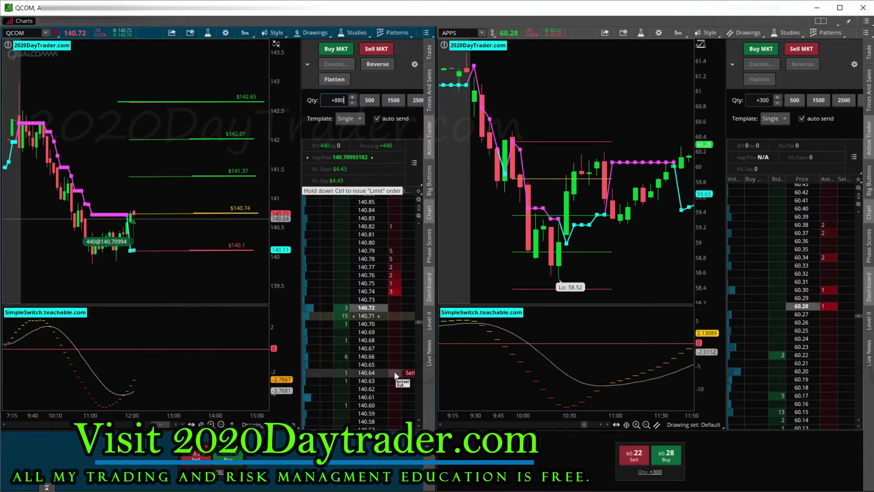
- Place a sell stop order for 880 QCOM shares at 140.05, just under the lowest drawn level
{"action": "scroll", "coordinate": [398, 346], "scroll_direction": "down", "scroll_amount": 9}
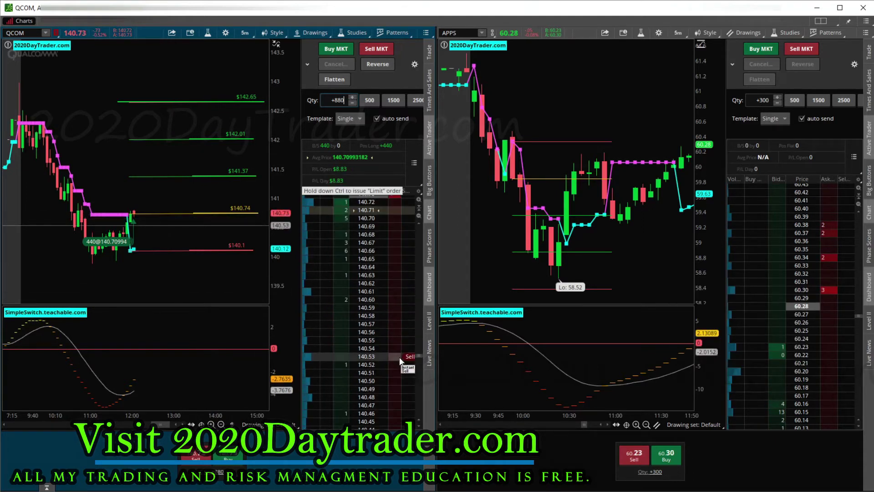
{"action": "scroll", "coordinate": [398, 354], "scroll_direction": "down", "scroll_amount": 10}
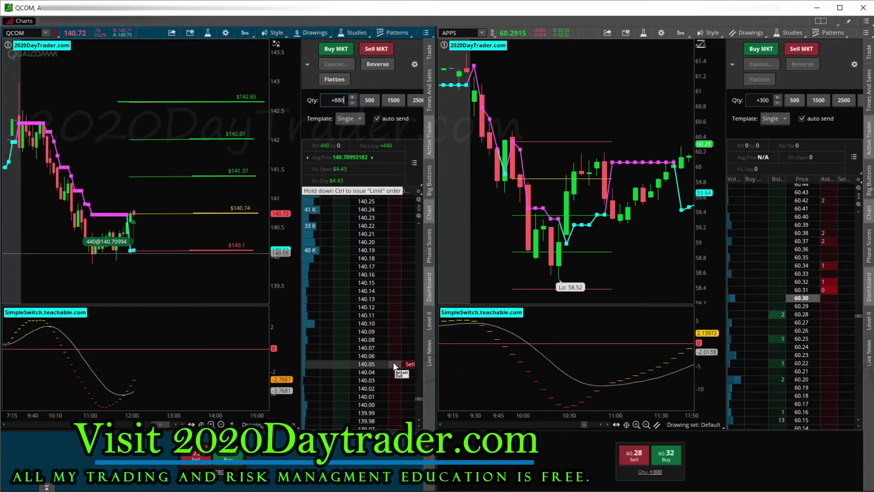
{"action": "left_click", "coordinate": [392, 362]}
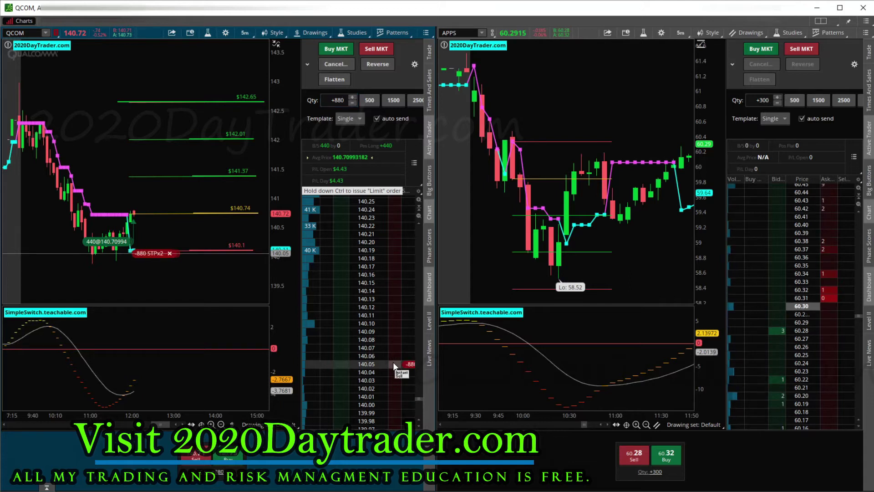
- Cancel both 440-share QCOM sell stop orders at 140.05
{"action": "scroll", "coordinate": [207, 255], "scroll_direction": "up", "scroll_amount": 3}
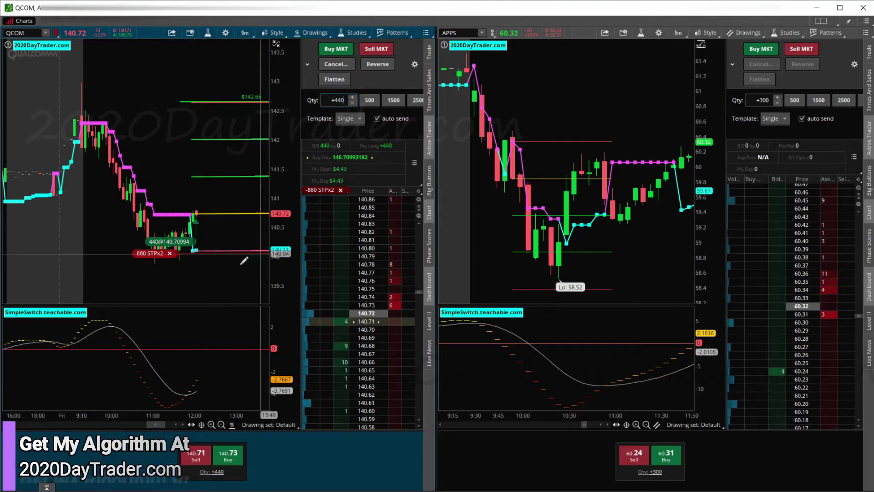
{"action": "scroll", "coordinate": [204, 262], "scroll_direction": "down", "scroll_amount": 3}
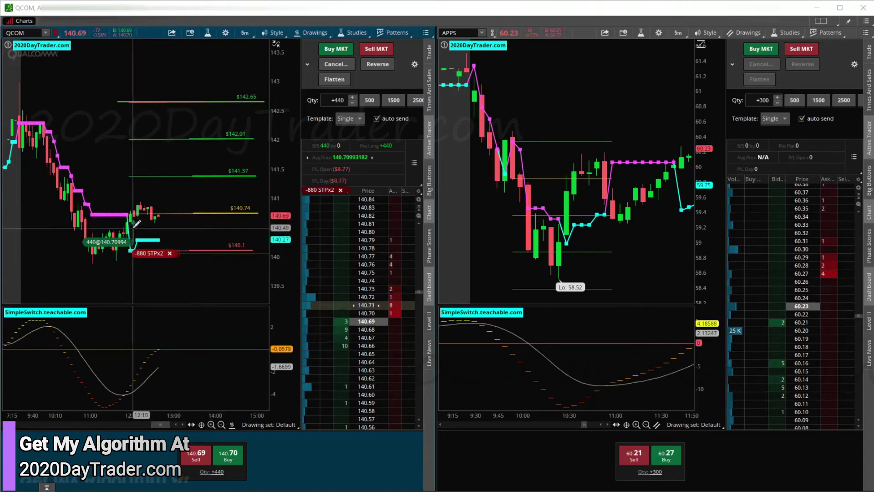
{"action": "scroll", "coordinate": [136, 223], "scroll_direction": "down", "scroll_amount": 1}
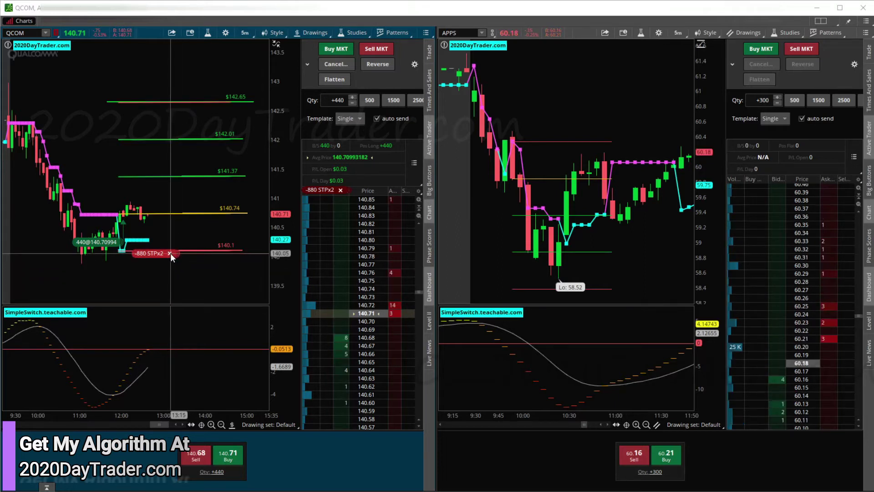
{"action": "mouse_move", "coordinate": [169, 253]}
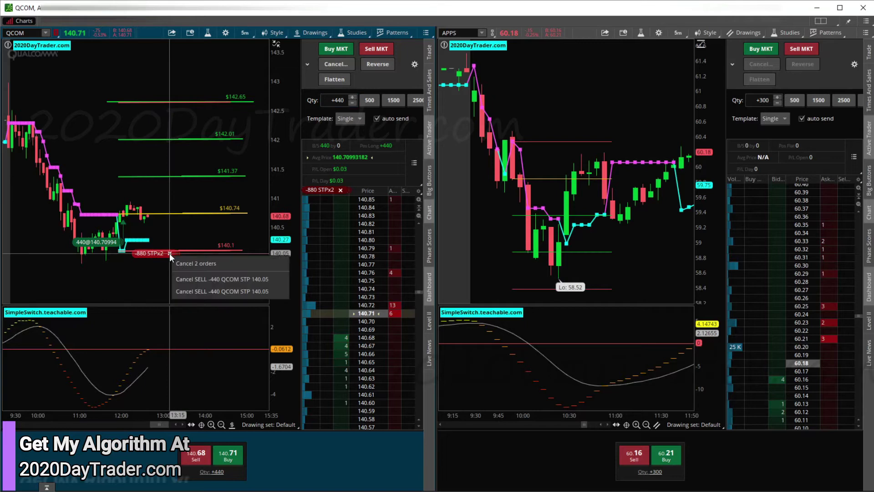
{"action": "left_click", "coordinate": [205, 263]}
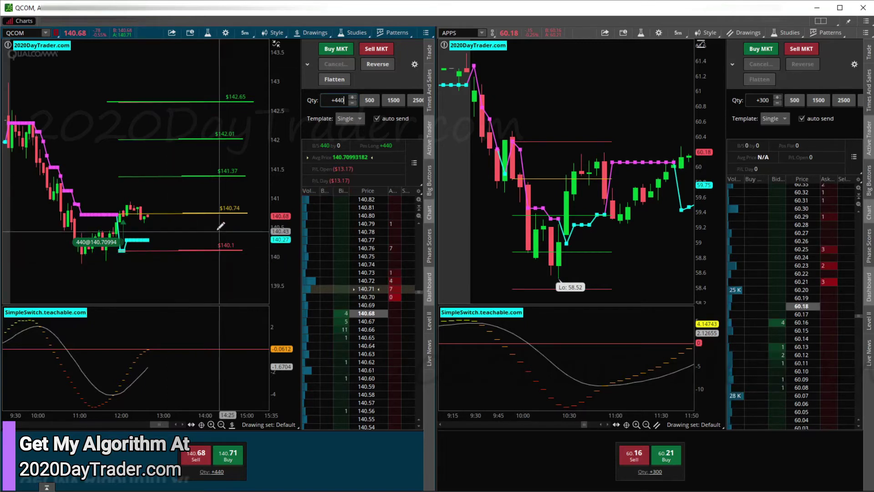
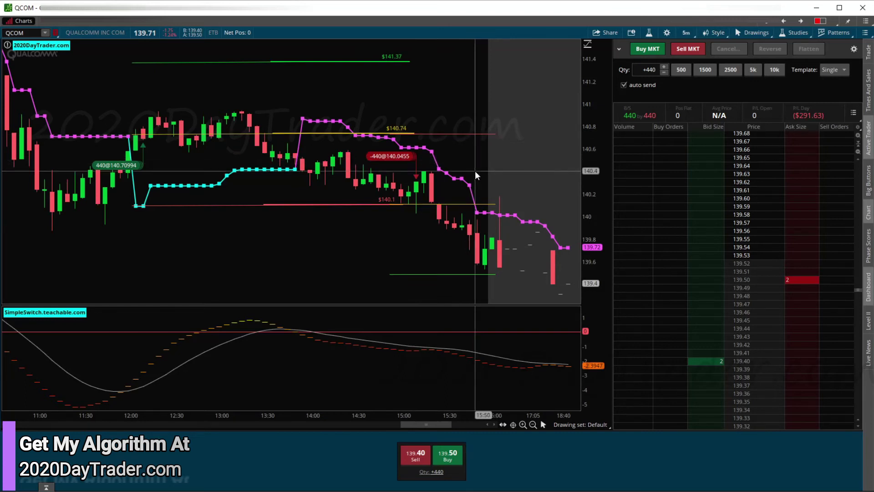
- Review the completed QCOM trade on the chart, from its long entry through its exit, against the drawn price levels
{"action": "left_click_drag", "start_coordinate": [133, 146], "coordinate": [257, 233]}
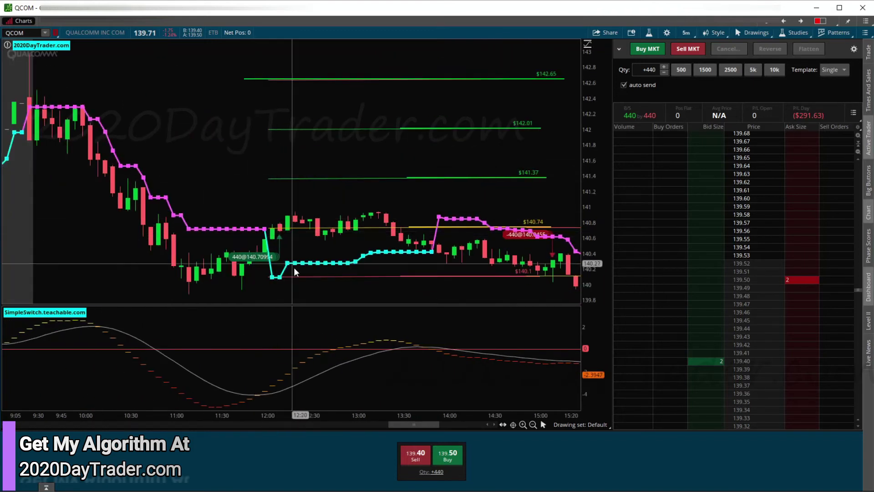
{"action": "left_click_drag", "start_coordinate": [355, 367], "coordinate": [244, 254]}
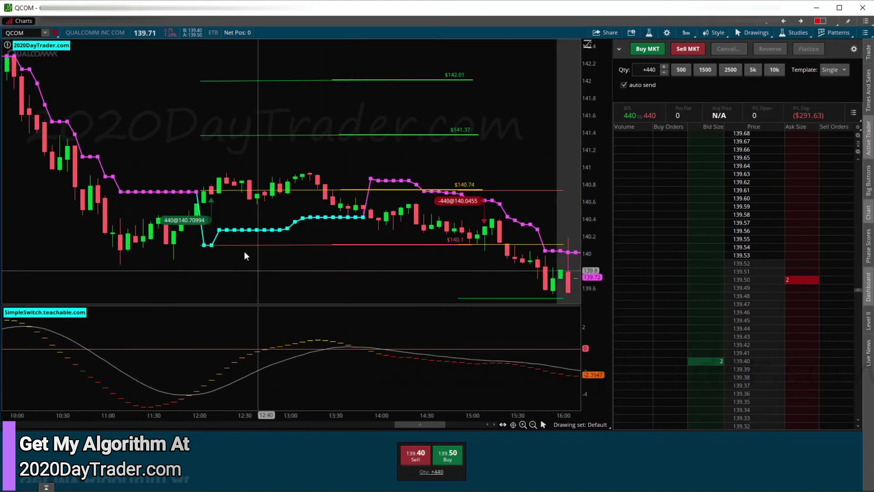
{"action": "left_click_drag", "start_coordinate": [378, 219], "coordinate": [357, 208]}
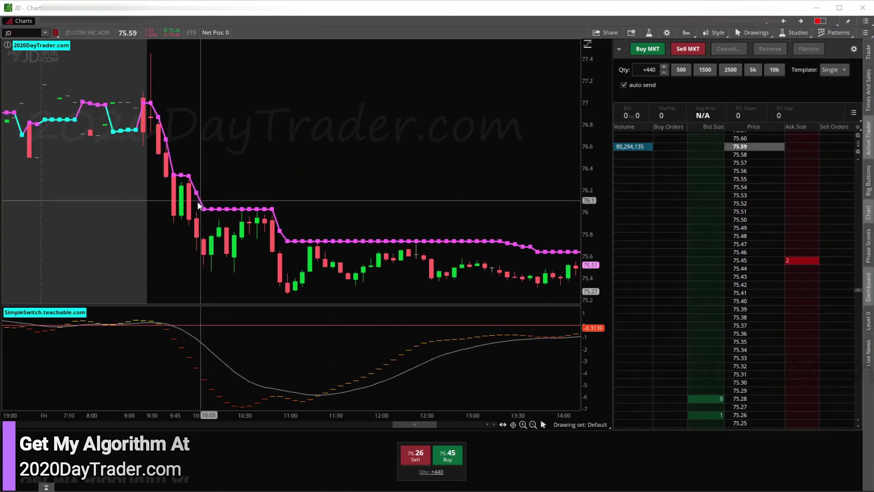
- Examine the day's switch signals and price movement on the JD and CVS charts
{"action": "scroll", "coordinate": [209, 209], "scroll_direction": "down", "scroll_amount": 10}
{"action": "scroll", "coordinate": [253, 291], "scroll_direction": "up", "scroll_amount": 10}
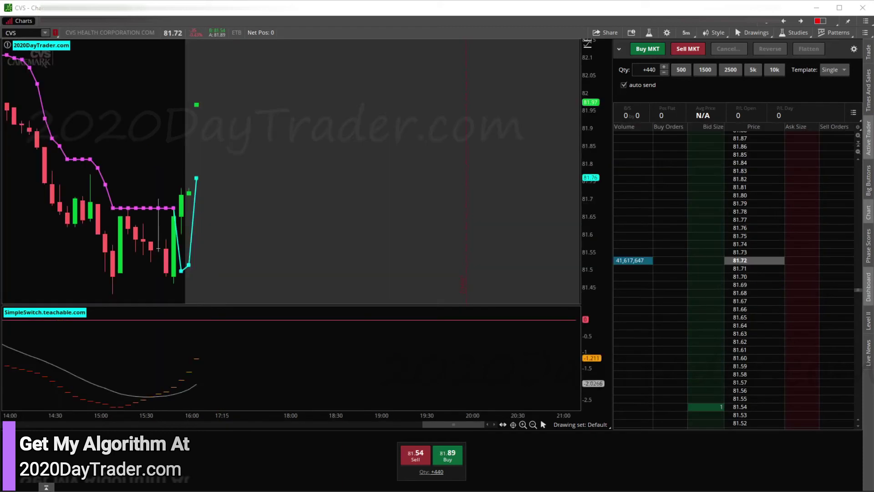
{"action": "scroll", "coordinate": [275, 335], "scroll_direction": "down", "scroll_amount": 10}
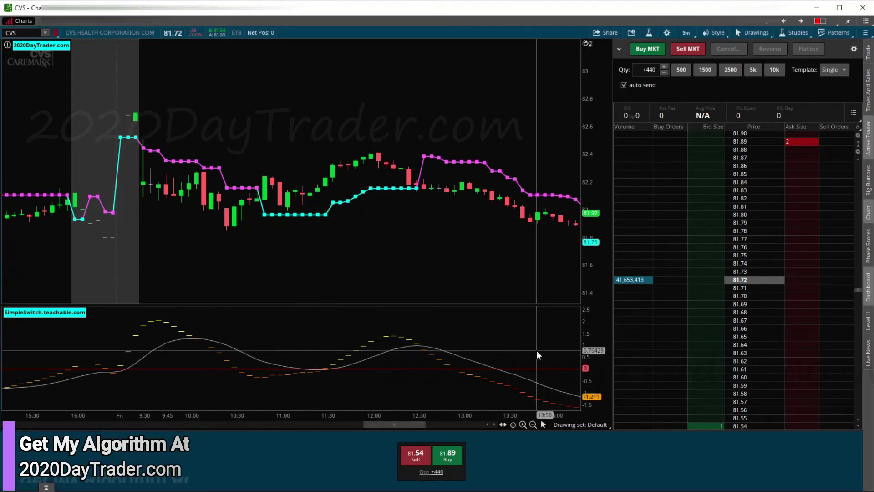
- Try out price target levels about 0.53 high on the CVS chart, starting from the 10:50 long signal
{"action": "left_click", "coordinate": [543, 425]}
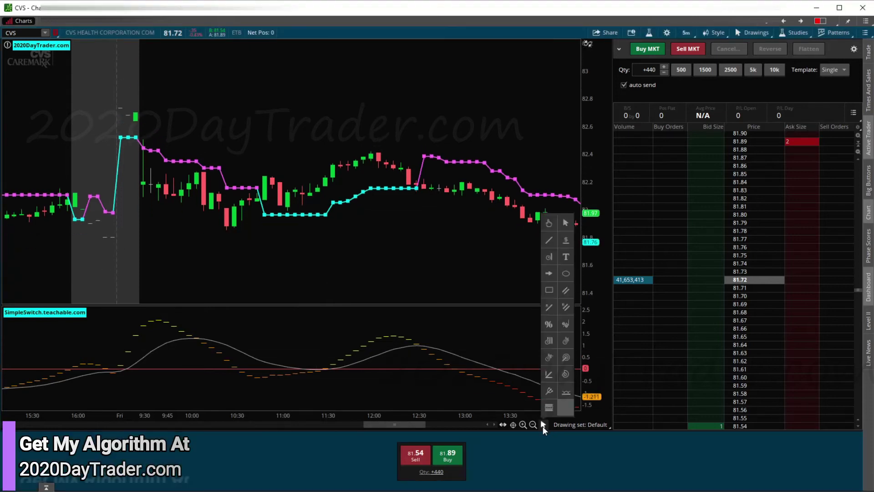
{"action": "left_click", "coordinate": [569, 296]}
{"action": "left_click_drag", "start_coordinate": [264, 214], "coordinate": [432, 214]}
{"action": "left_click", "coordinate": [434, 214]}
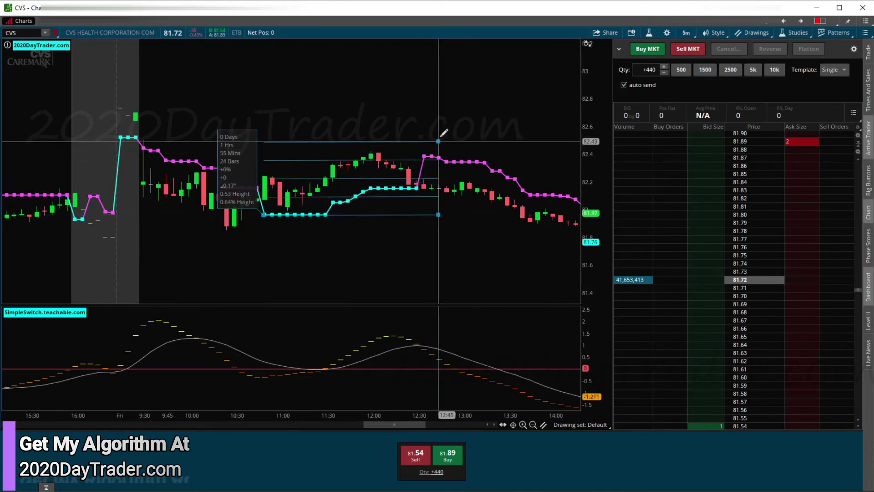
{"action": "right_click", "coordinate": [419, 56]}
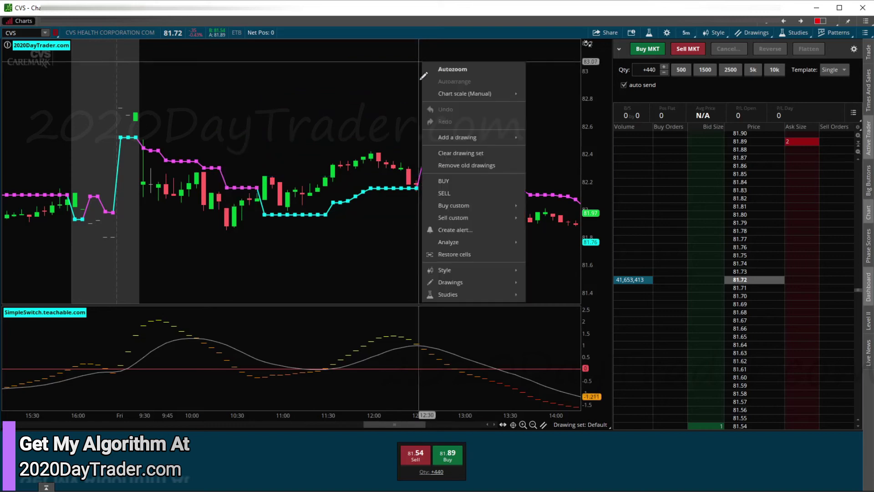
{"action": "left_click", "coordinate": [385, 171]}
- Examine the later CVS signals, and compare the day's signals on the APPS and NUGT charts
{"action": "scroll", "coordinate": [378, 182], "scroll_direction": "down", "scroll_amount": 5}
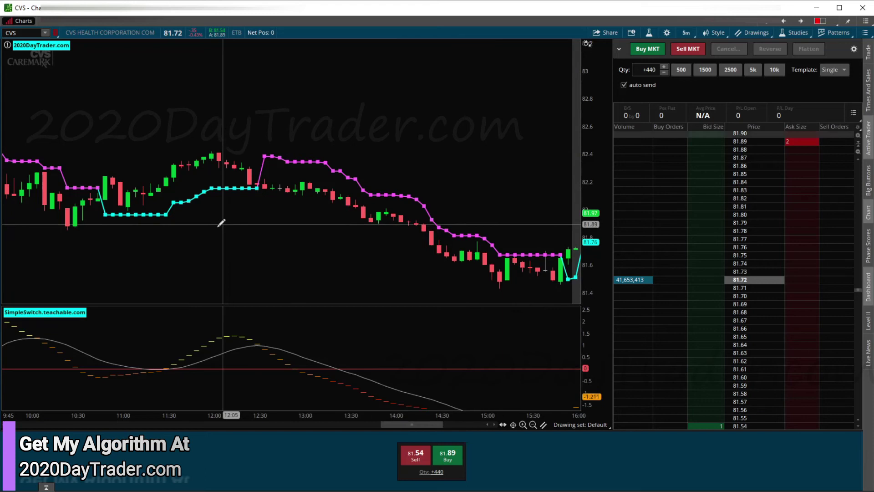
{"action": "scroll", "coordinate": [321, 233], "scroll_direction": "up", "scroll_amount": 5}
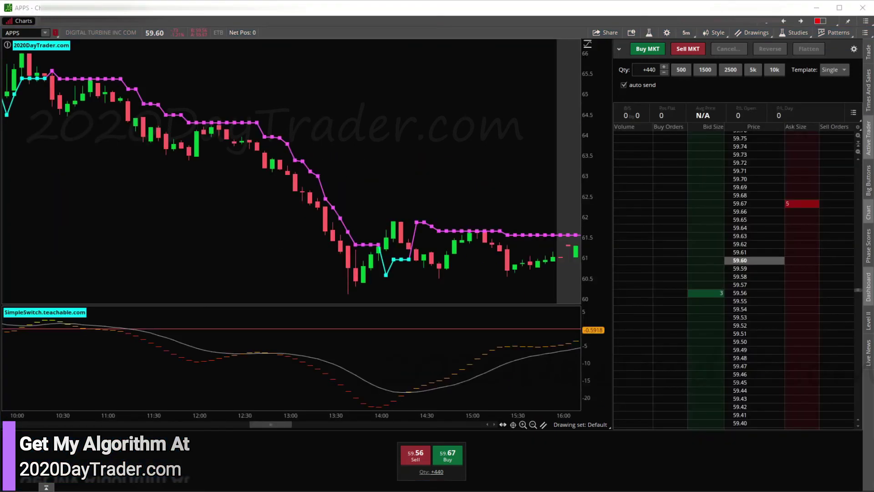
{"action": "scroll", "coordinate": [441, 359], "scroll_direction": "down", "scroll_amount": 8}
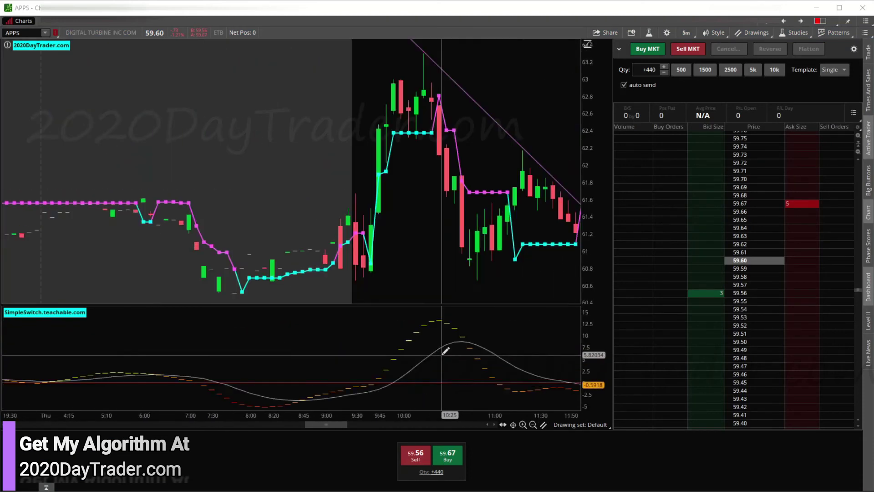
{"action": "left_click_drag", "start_coordinate": [351, 423], "coordinate": [425, 425]}
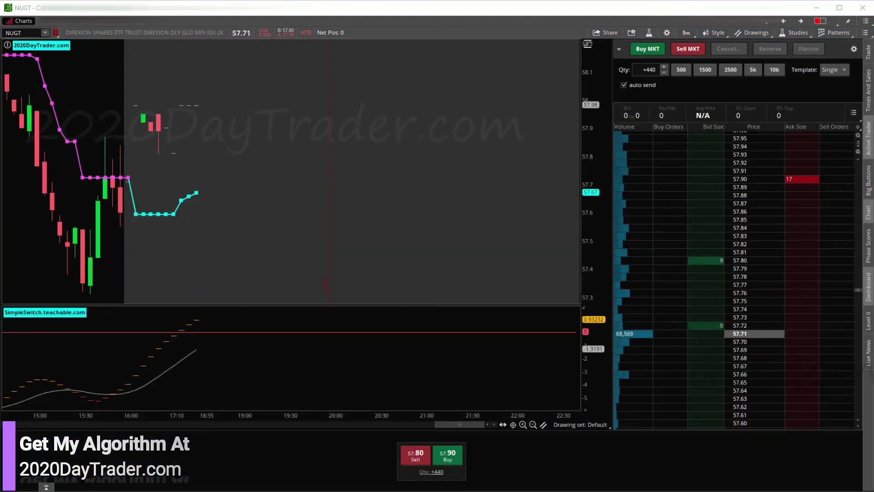
{"action": "scroll", "coordinate": [408, 335], "scroll_direction": "up", "scroll_amount": 10}
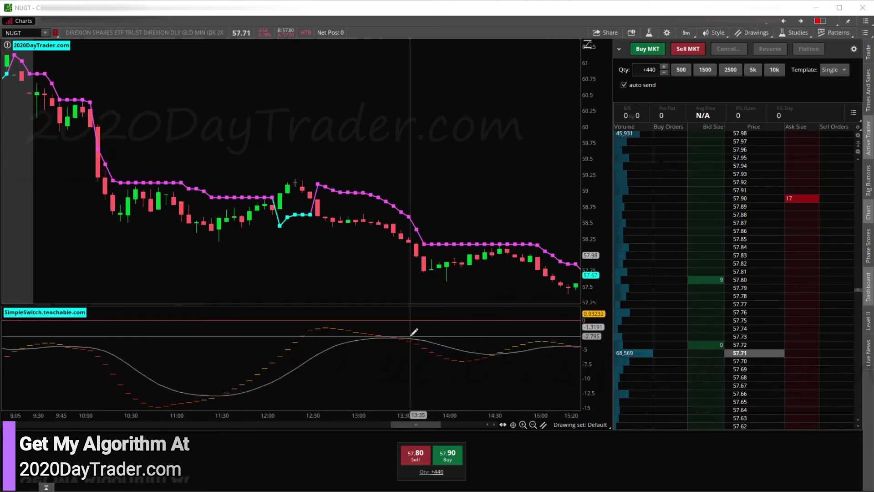
{"action": "scroll", "coordinate": [306, 283], "scroll_direction": "down", "scroll_amount": 5}
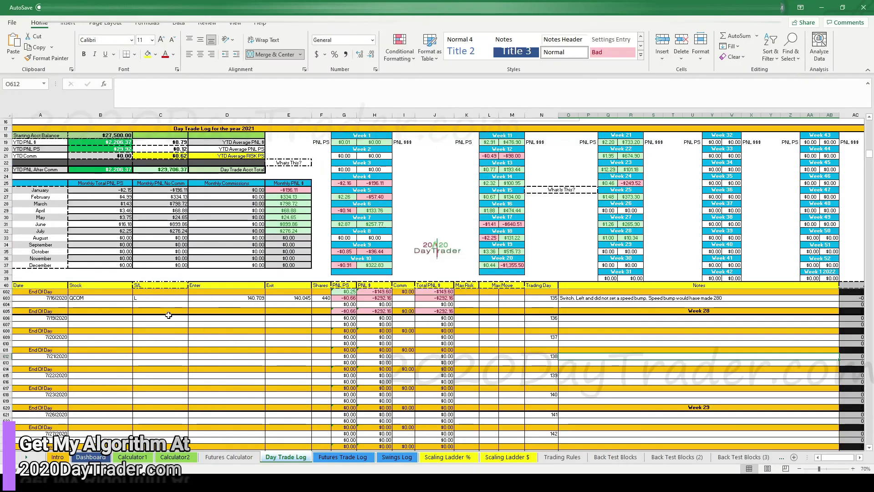
- Switch to the Excel trading workbook and compare the Day Trade Log's mid-July entries and totals with the Dashboard's July calendar
{"action": "scroll", "coordinate": [166, 314], "scroll_direction": "down", "scroll_amount": 5}
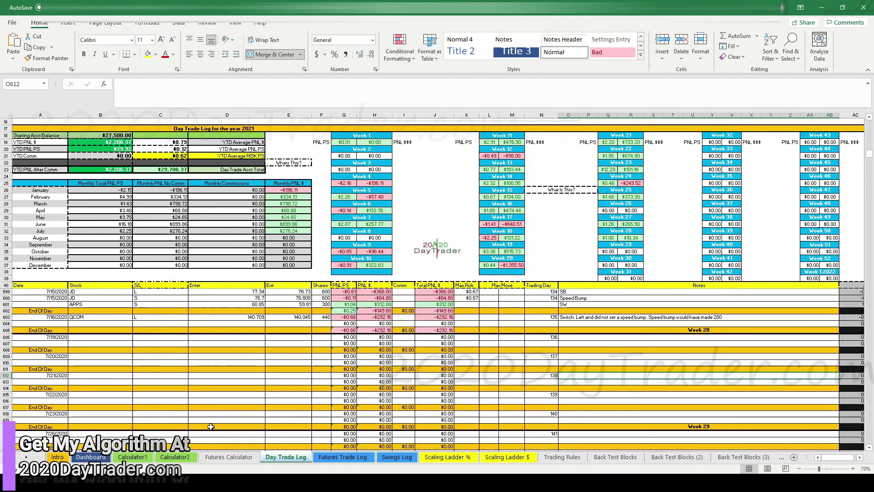
{"action": "left_click", "coordinate": [91, 457]}
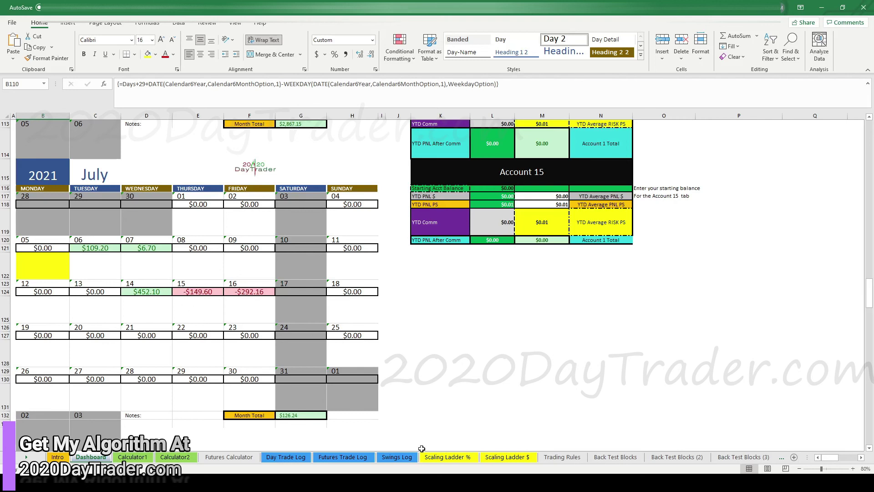
{"action": "left_click", "coordinate": [286, 457]}
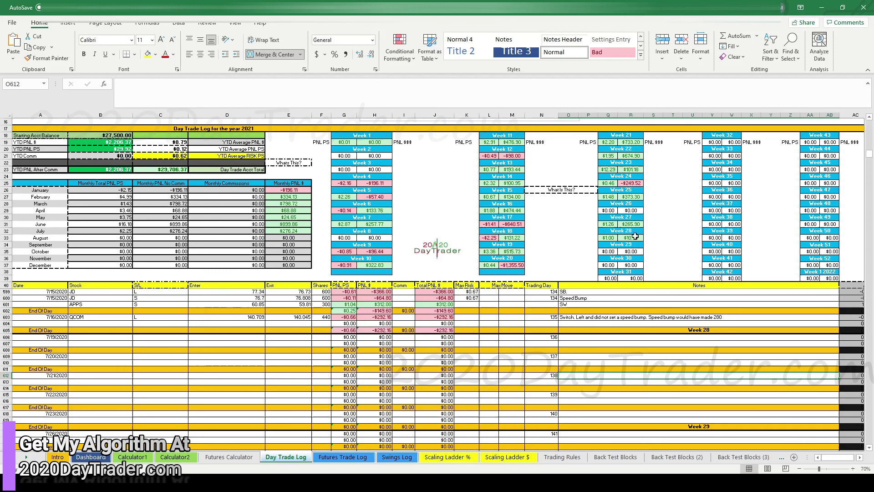
{"action": "left_click", "coordinate": [91, 457]}
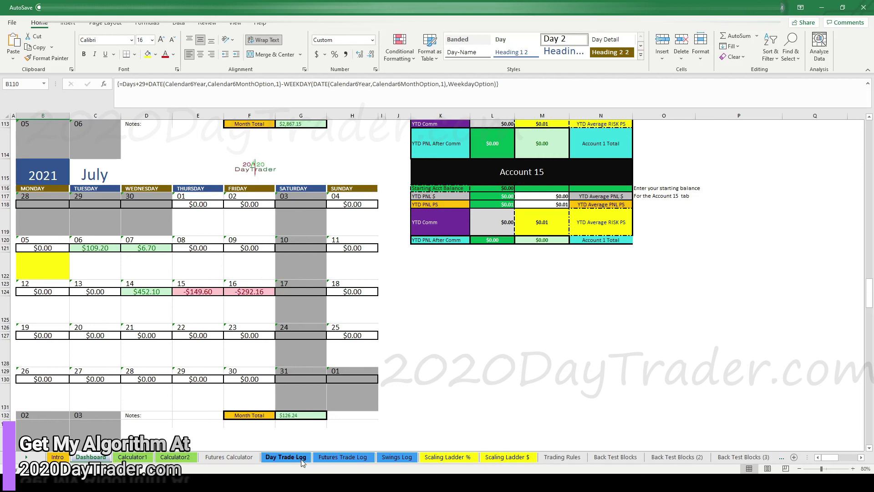
{"action": "left_click", "coordinate": [286, 457]}
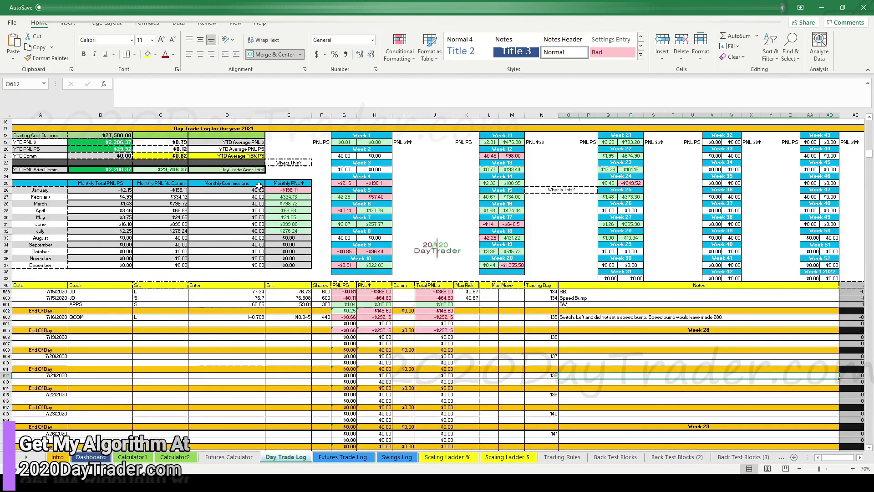
- Open the Scaling Ladder $ sheet and examine the Day Trade column's progress through the account levels
{"action": "left_click", "coordinate": [505, 457]}
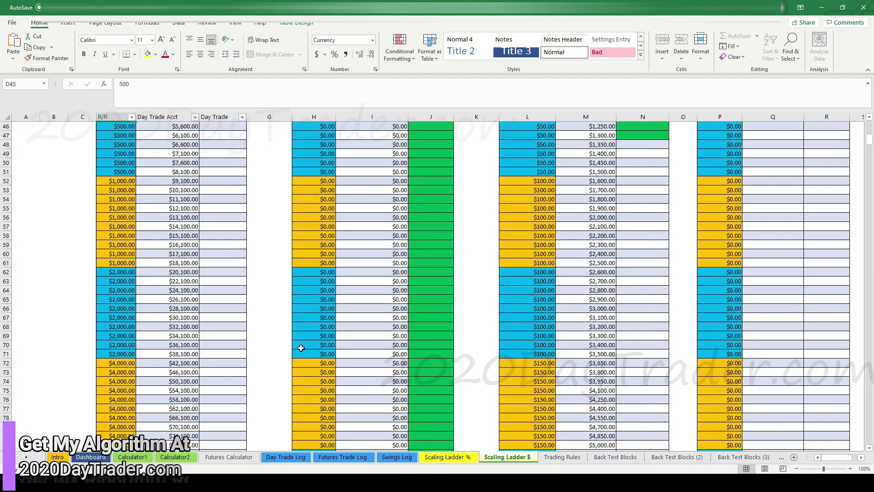
{"action": "scroll", "coordinate": [302, 348], "scroll_direction": "up", "scroll_amount": 6}
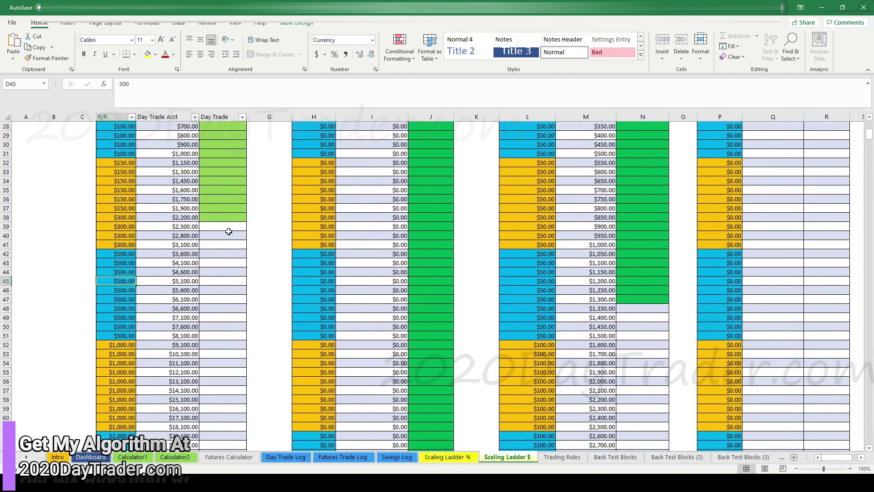